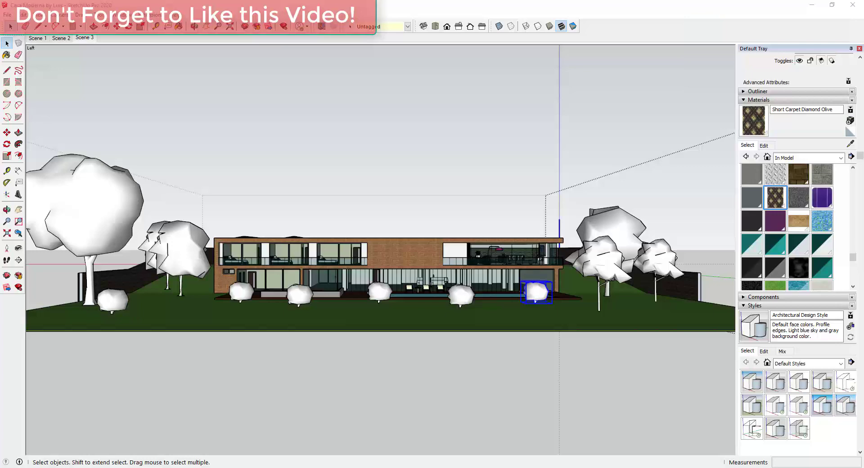
- Read Enscape 2.8's release page in Chrome down to the Animated Vegetation details
{"action": "key", "text": "alt+Tab"}
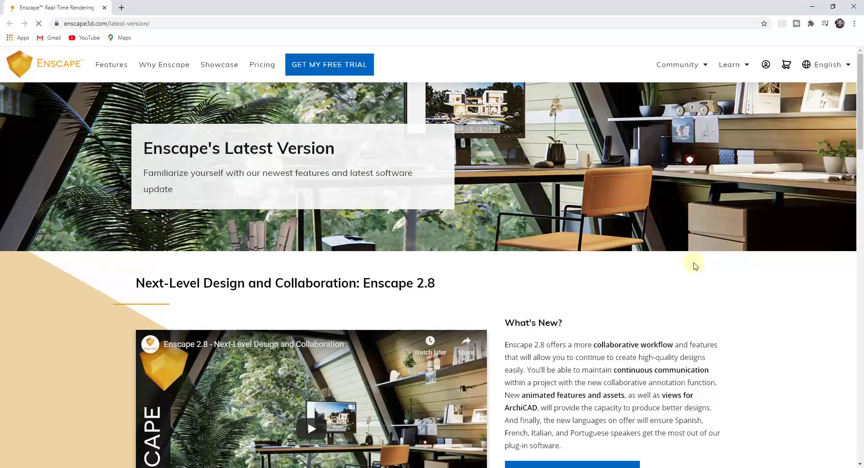
{"action": "scroll", "coordinate": [646, 237], "scroll_direction": "down", "scroll_amount": 2}
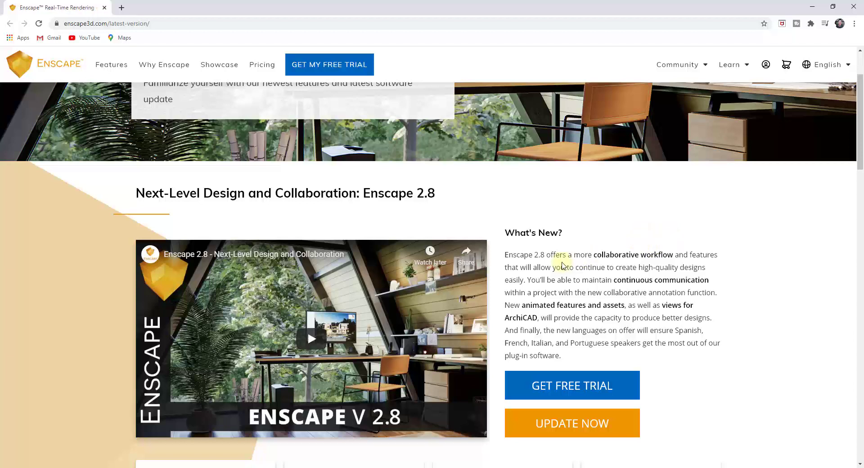
{"action": "scroll", "coordinate": [495, 269], "scroll_direction": "down", "scroll_amount": 6}
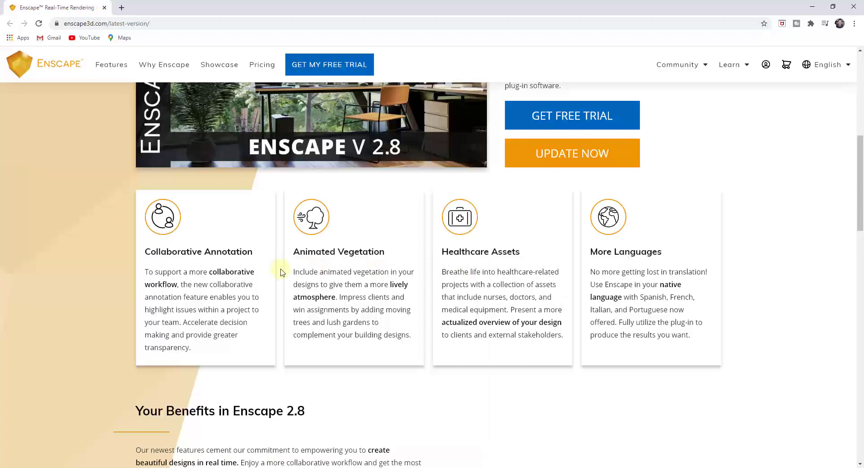
{"action": "left_click", "coordinate": [361, 253]}
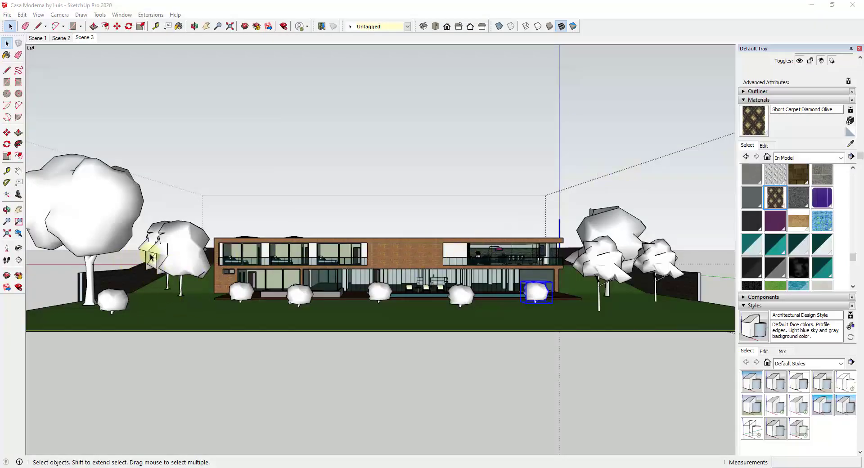
- Open the Enscape Asset Library filtered to the Vegetation category's 273 assets
{"action": "left_click", "coordinate": [149, 75]}
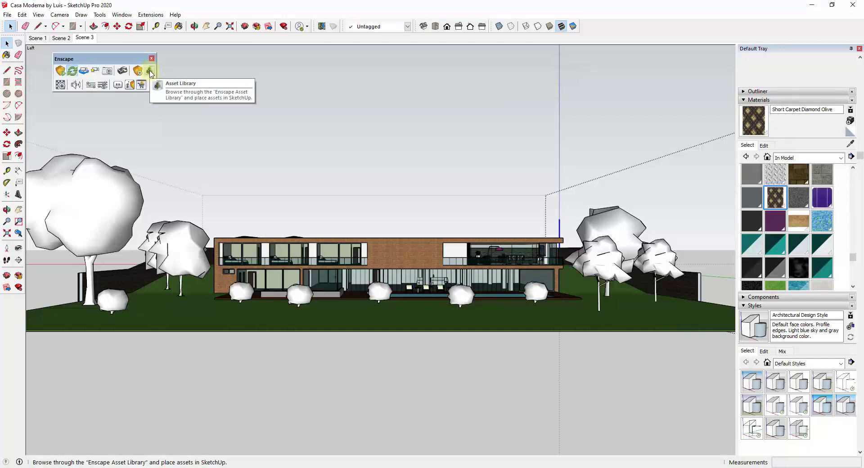
{"action": "left_click", "coordinate": [150, 74]}
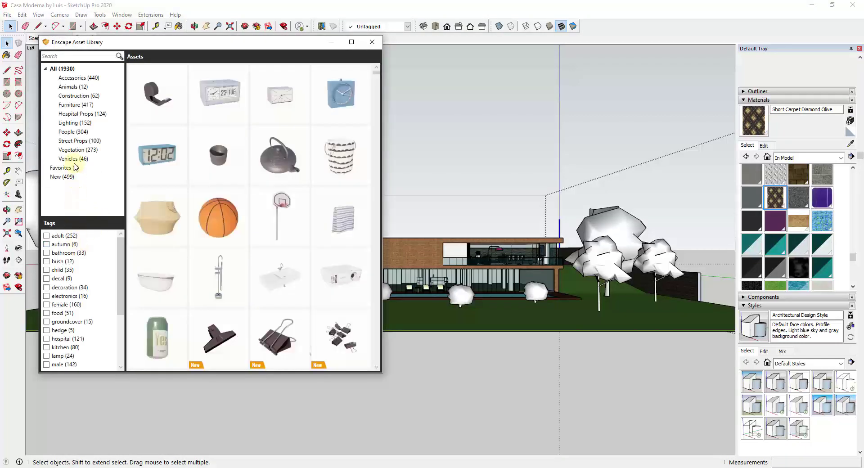
{"action": "left_click", "coordinate": [92, 150]}
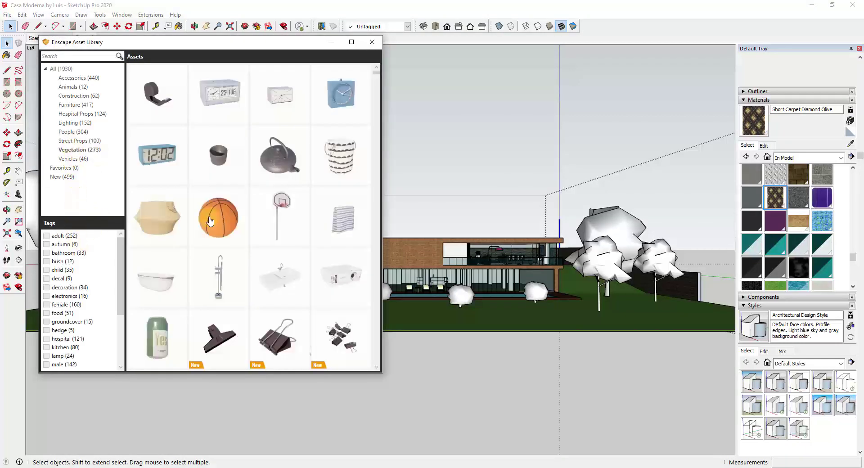
{"action": "mouse_move", "coordinate": [210, 219]}
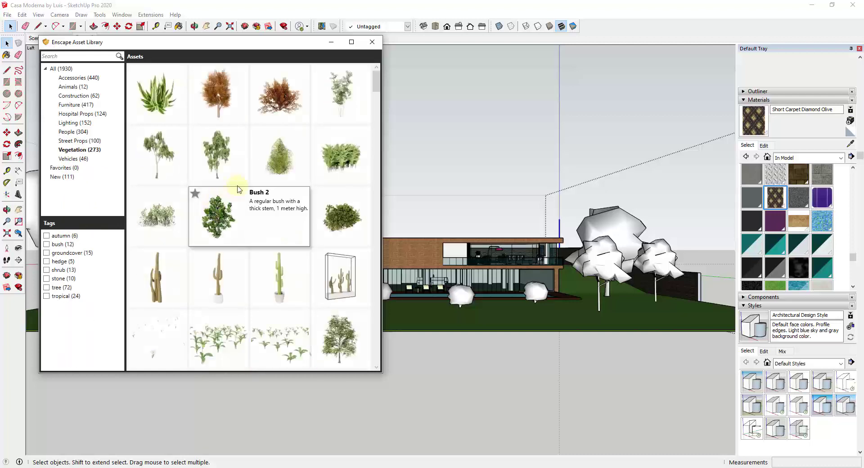
{"action": "mouse_move", "coordinate": [319, 207]}
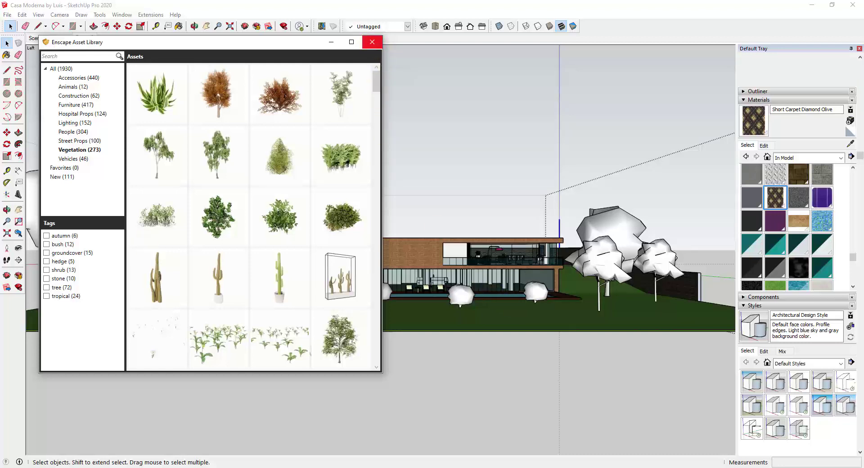
- Close the asset library, orbit the live render around the terrace and pool, then restore its window
{"action": "left_click", "coordinate": [371, 42]}
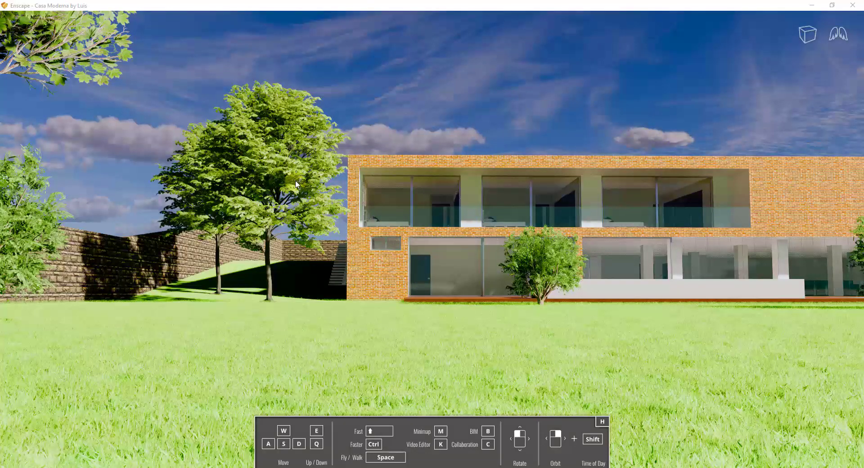
{"action": "left_click", "coordinate": [662, 302]}
{"action": "right_click_drag", "start_coordinate": [663, 301], "coordinate": [849, 280]}
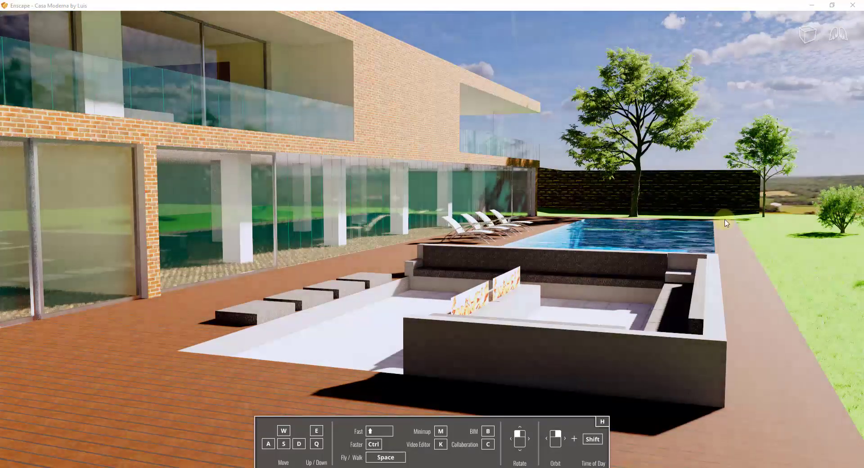
{"action": "key", "text": "w"}
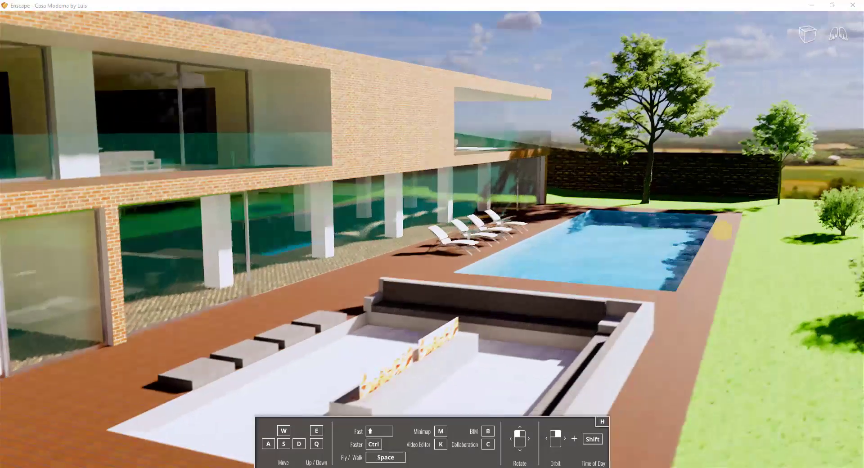
{"action": "right_click_drag", "start_coordinate": [722, 230], "coordinate": [707, 239]}
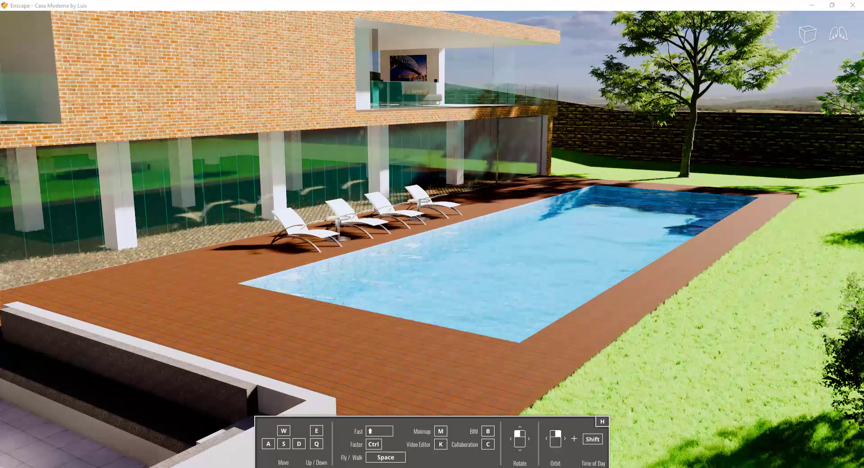
{"action": "key", "text": "super+Down"}
{"action": "left_click", "coordinate": [103, 91]}
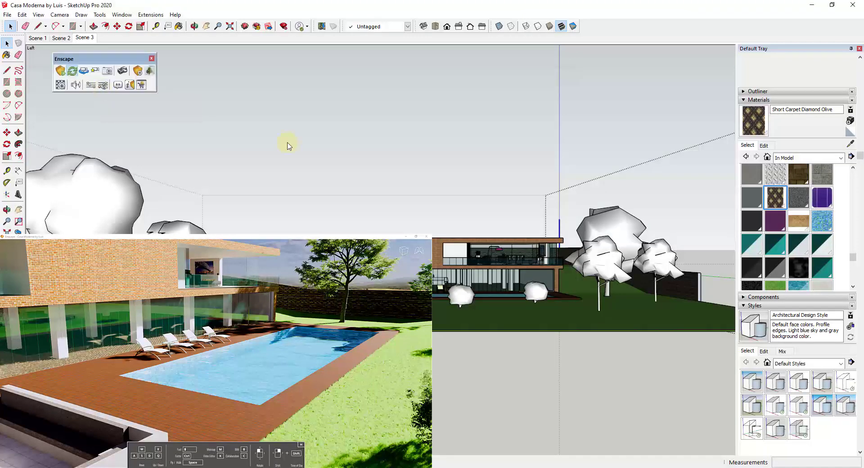
- Change the Atmosphere wind direction angle in Enscape Visual Settings from 54° to 101°
{"action": "left_click", "coordinate": [323, 142]}
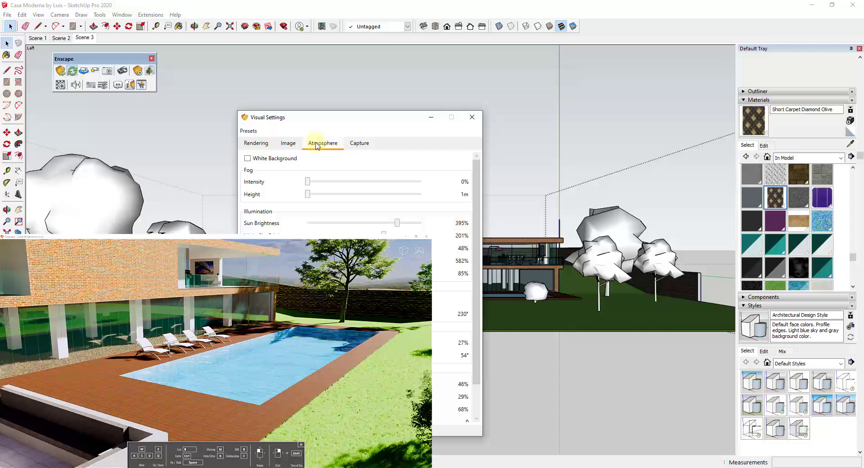
{"action": "left_click", "coordinate": [418, 351]}
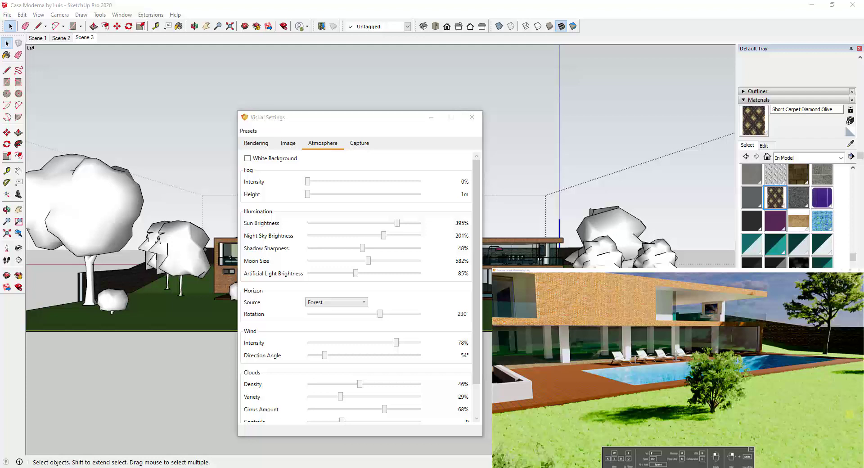
{"action": "left_click_drag", "start_coordinate": [325, 356], "coordinate": [340, 355]}
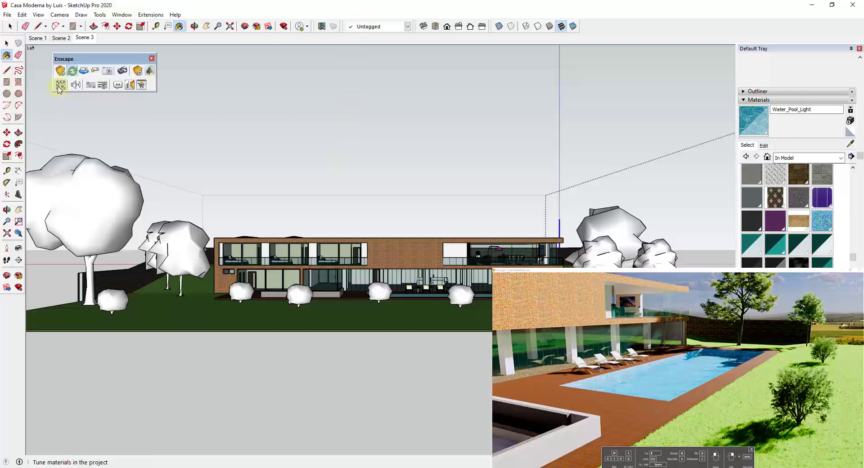
- Enable Override Wind Settings for Water_Pool_Light and swing the render view toward the house
{"action": "left_click", "coordinate": [58, 89]}
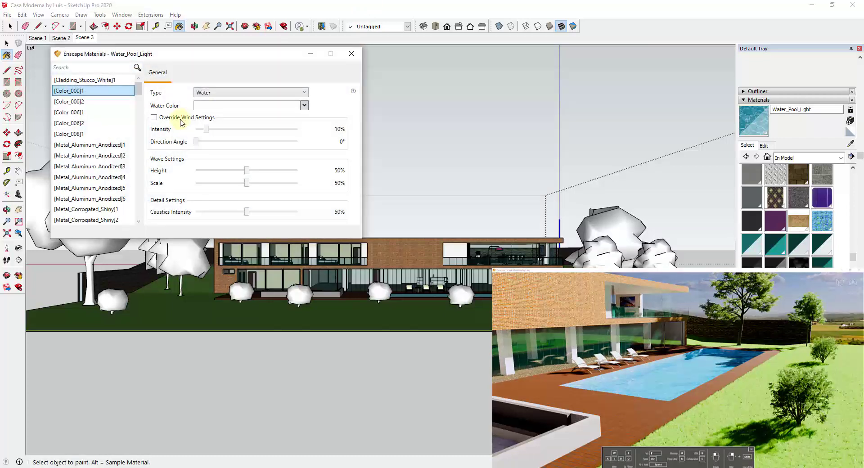
{"action": "left_click", "coordinate": [181, 119]}
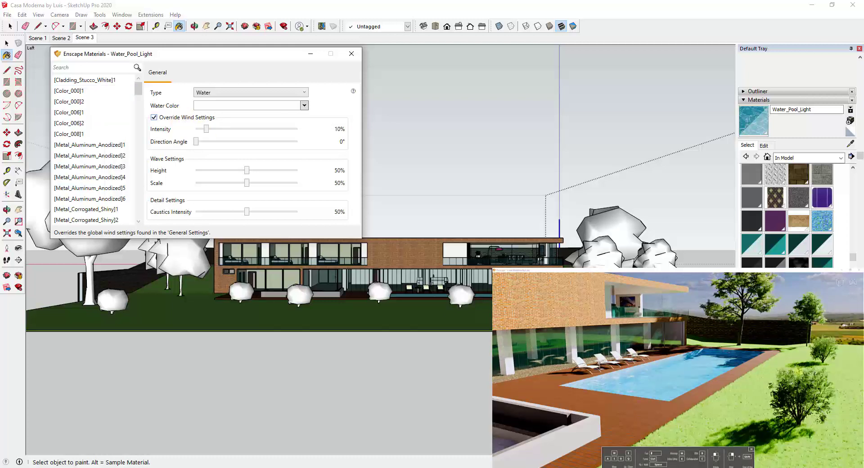
{"action": "left_click_drag", "start_coordinate": [689, 362], "coordinate": [709, 365]}
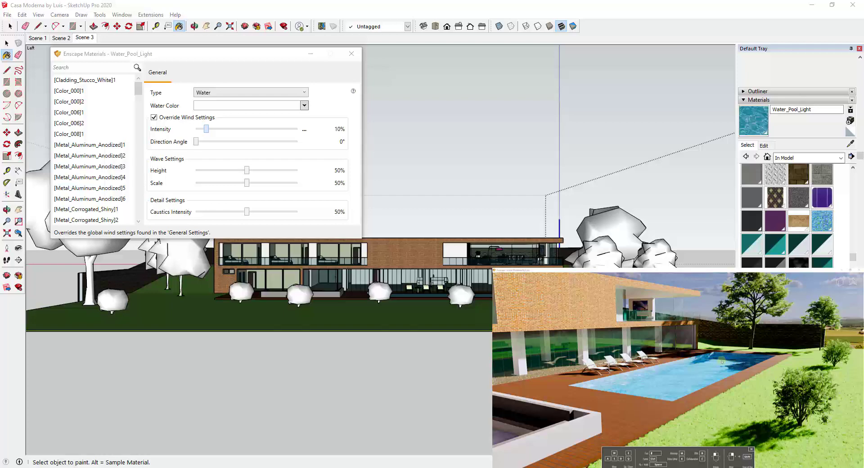
{"action": "left_click_drag", "start_coordinate": [721, 361], "coordinate": [684, 360]}
- Maximize the Enscape render and back the camera away from the house
{"action": "key", "text": "super+Up"}
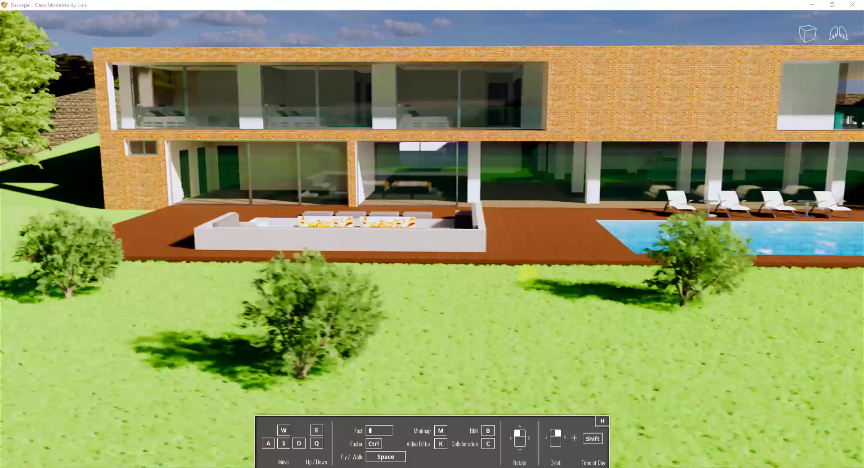
{"action": "key", "text": "s"}
{"action": "key", "text": "a"}
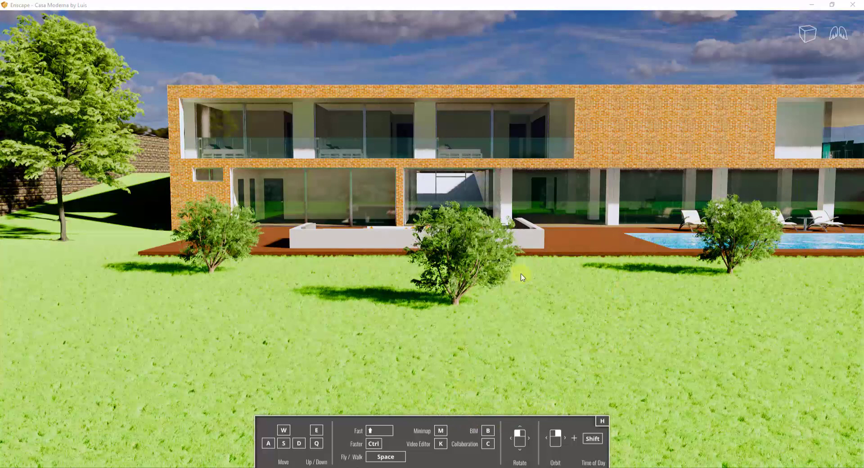
- Add and apply a camera keyframe, then widen the second keyframe's view of the house
{"action": "key", "text": "k"}
{"action": "left_click", "coordinate": [309, 413]}
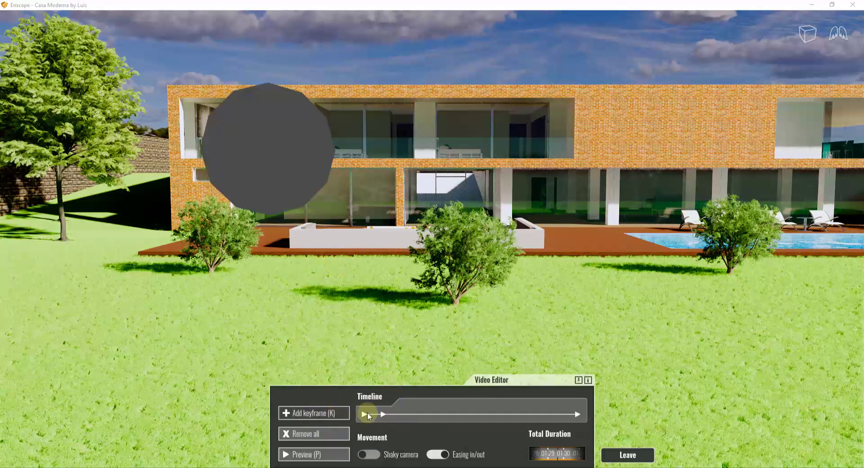
{"action": "left_click", "coordinate": [365, 414]}
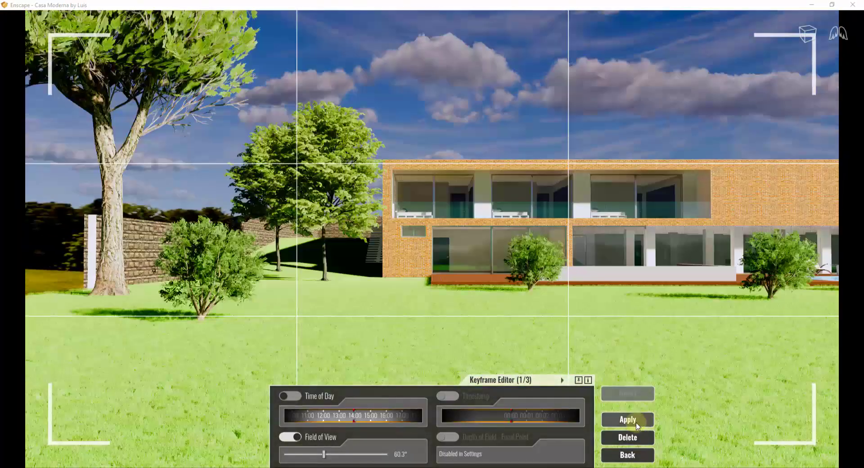
{"action": "left_click", "coordinate": [635, 422]}
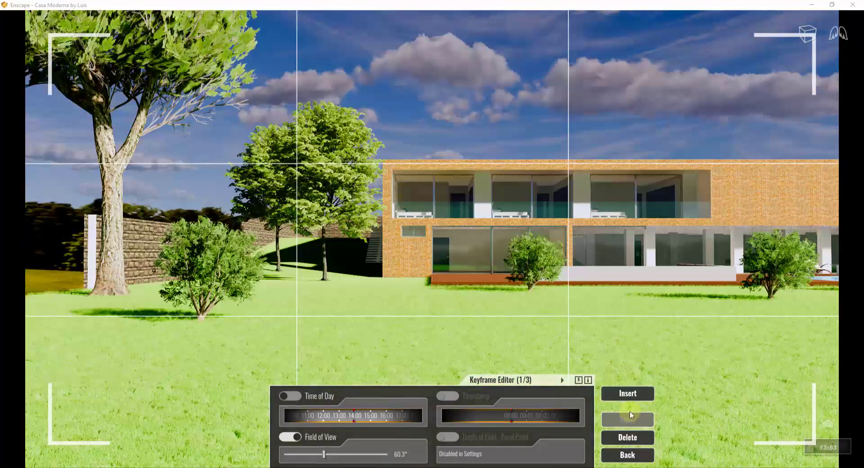
{"action": "left_click", "coordinate": [562, 381]}
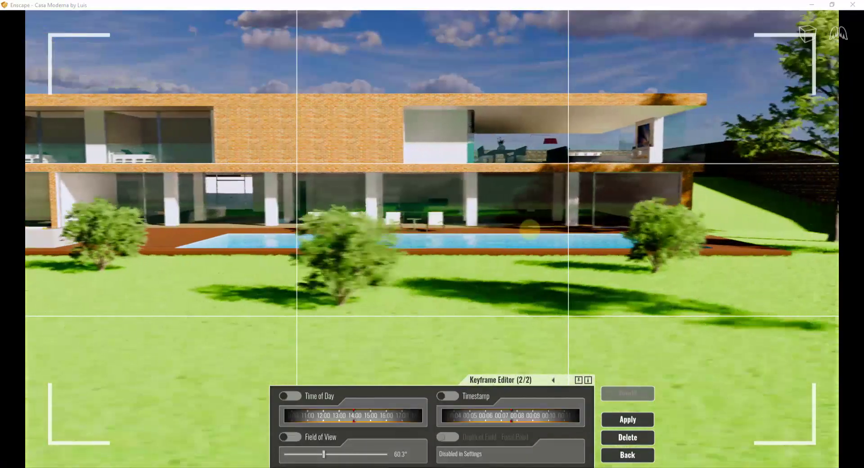
{"action": "right_click", "coordinate": [525, 230]}
{"action": "left_click", "coordinate": [508, 239]}
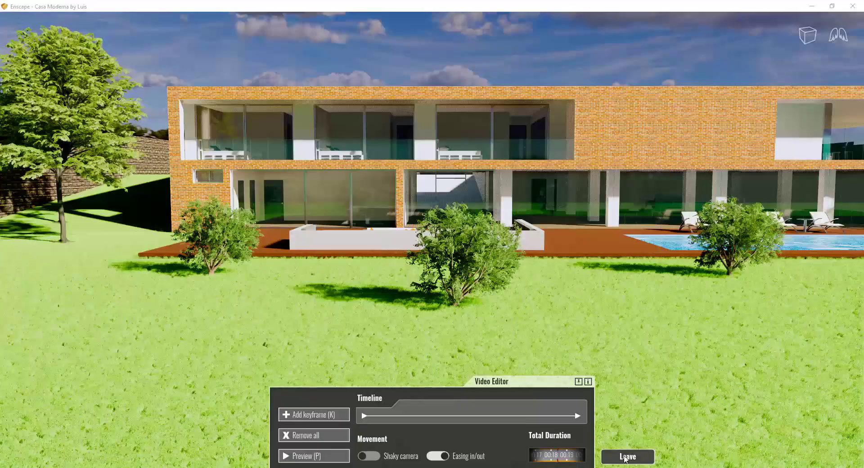
- Leave the Video Editor once the camera path preview has played
{"action": "left_click", "coordinate": [625, 457]}
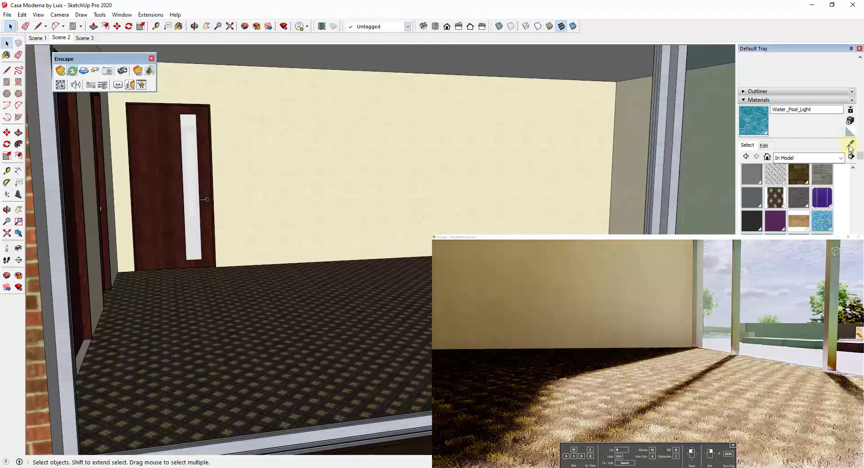
- In Scene 2, sample the carpet floor and rename Short Carpet Diamond Olive to Long Carpet Diamond Olive
{"action": "left_click", "coordinate": [850, 143]}
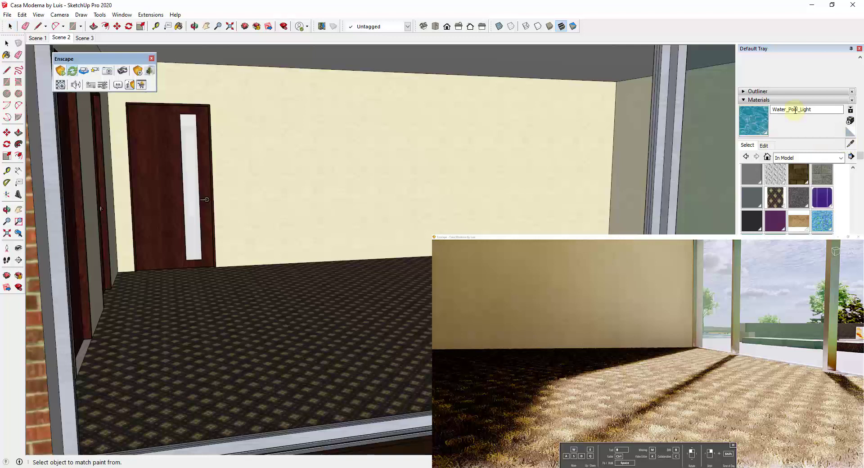
{"action": "left_click", "coordinate": [775, 197]}
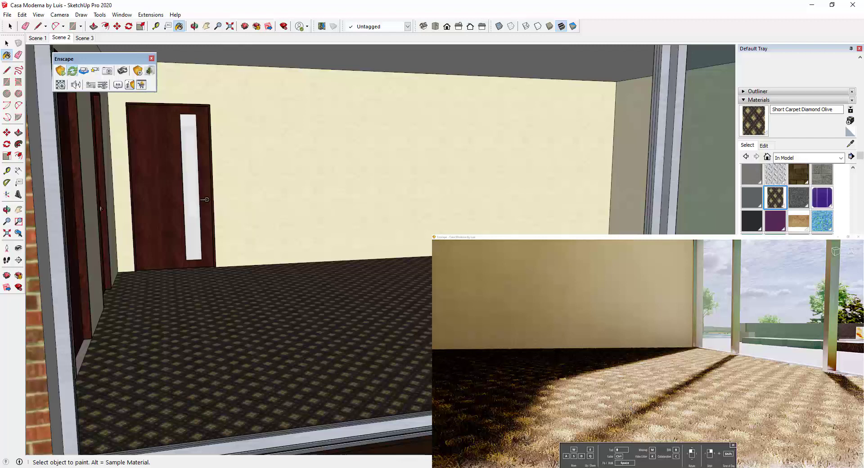
{"action": "double_click", "coordinate": [778, 109]}
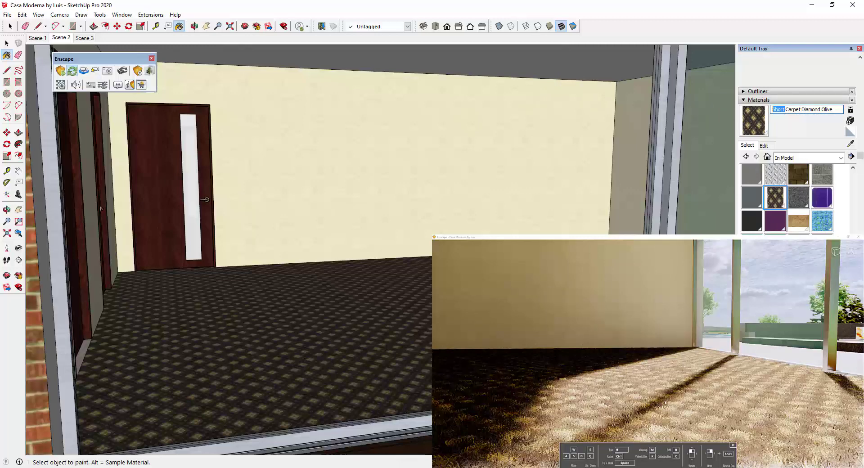
{"action": "type", "text": "Long"}
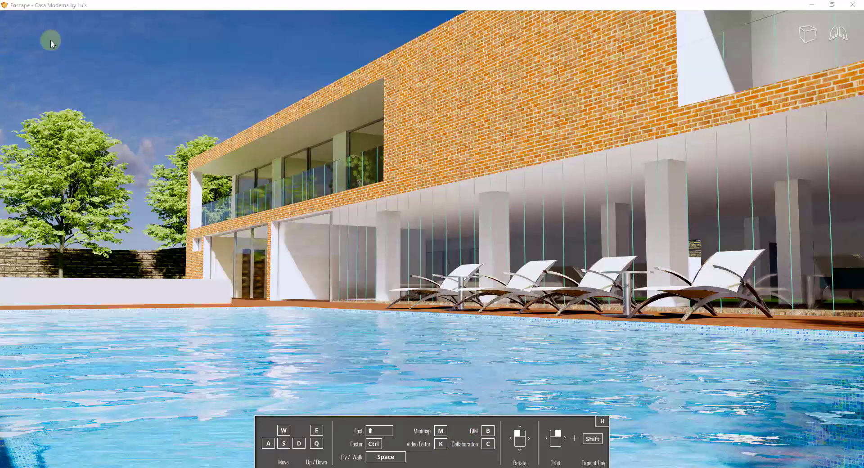
- Create and save a collaboration issue titled 'Different Patio Furniture'
{"action": "key", "text": "c"}
{"action": "left_click", "coordinate": [45, 57]}
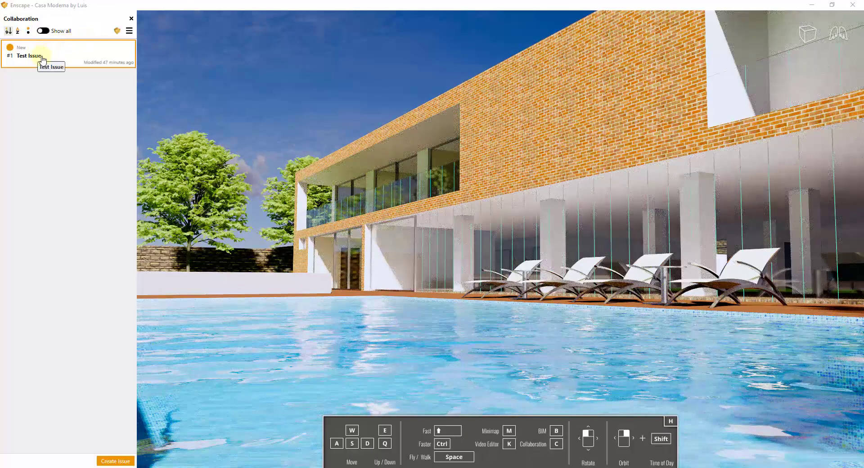
{"action": "left_click", "coordinate": [103, 462]}
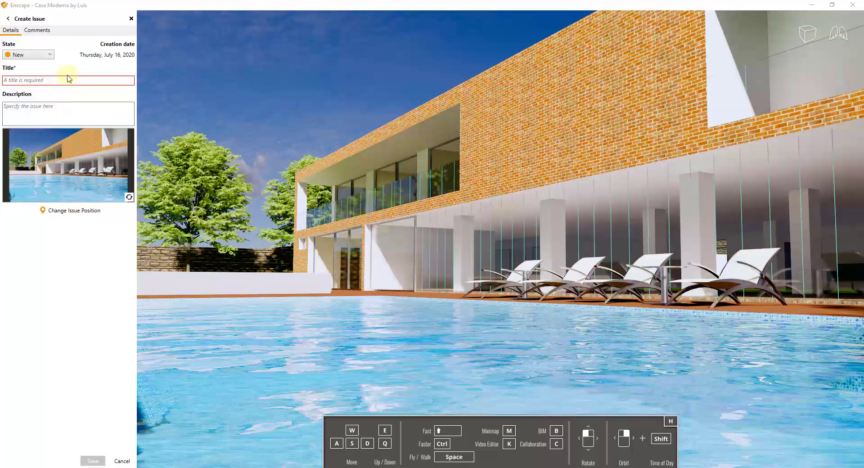
{"action": "left_click", "coordinate": [67, 79]}
{"action": "type", "text": "Diff"}
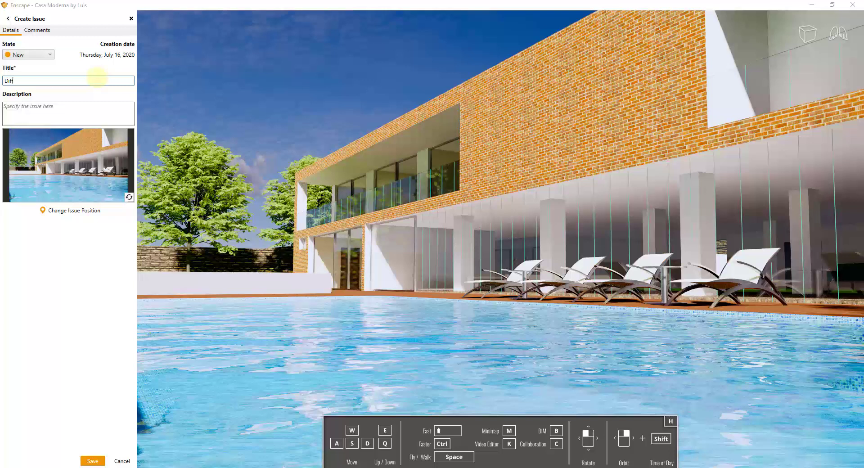
{"action": "type", "text": "erent Patio Furniture"}
{"action": "key", "text": "Tab"}
{"action": "key", "text": "ctrl+s"}
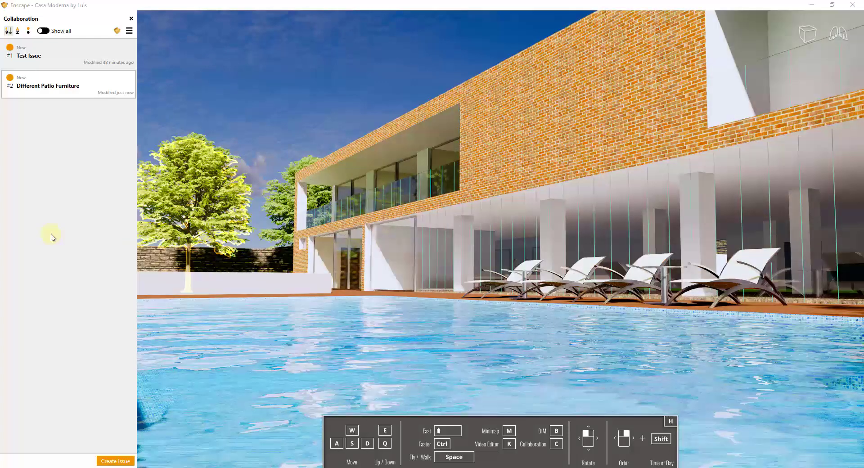
- Open issue #2's details and show its State options: Done, In Progress, New, Removed
{"action": "left_click", "coordinate": [18, 83]}
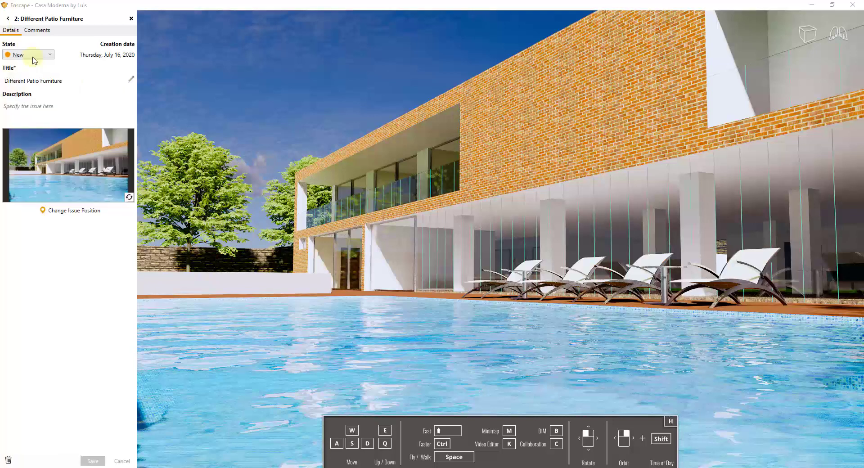
{"action": "left_click", "coordinate": [34, 55]}
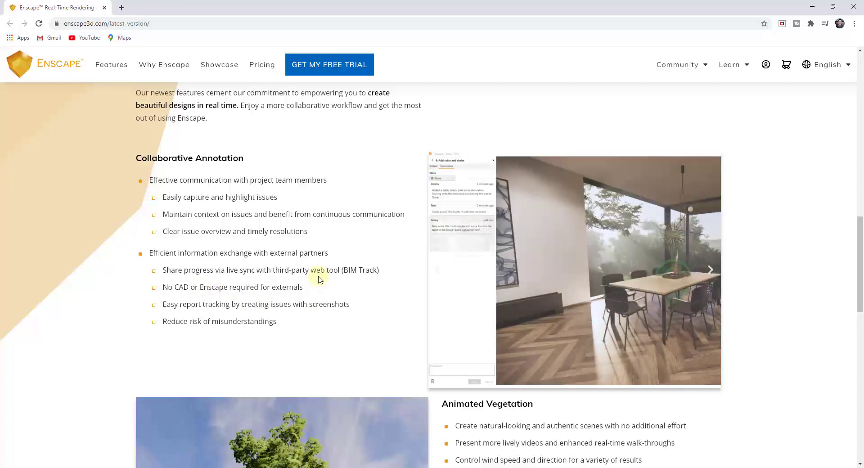
- Read the Enscape 2.8 page near Asset Expansion and Improvements, then return to the SketchUp model
{"action": "scroll", "coordinate": [319, 277], "scroll_direction": "down", "scroll_amount": 10}
{"action": "scroll", "coordinate": [320, 276], "scroll_direction": "up", "scroll_amount": 2}
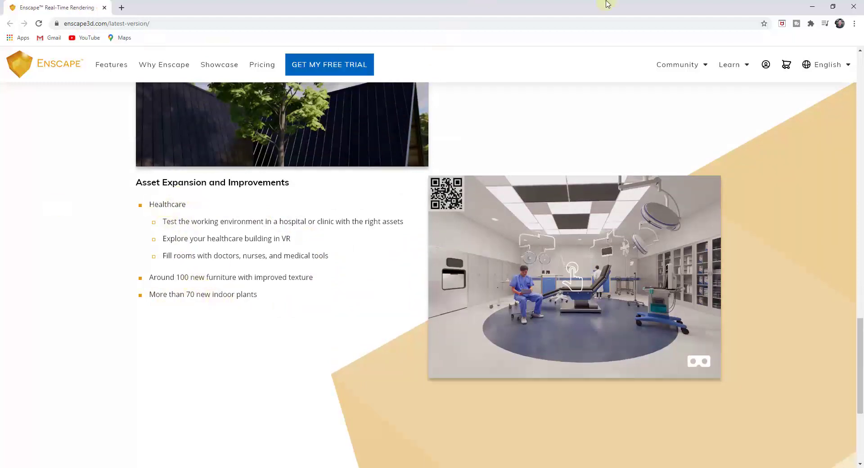
{"action": "left_click", "coordinate": [606, 467]}
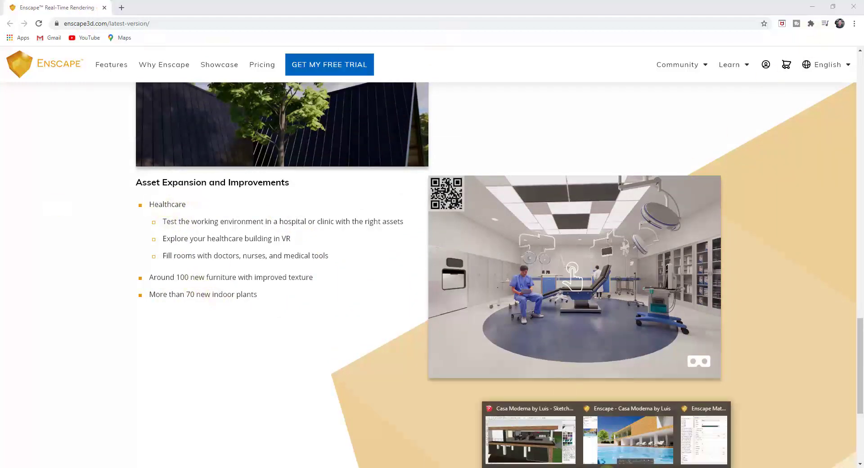
{"action": "left_click", "coordinate": [531, 439]}
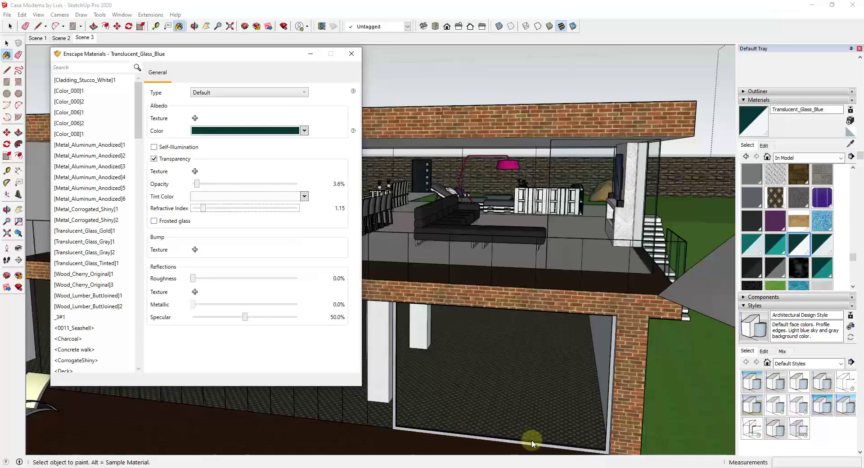
- Close the material editor and browse the 124 Hospital Props assets, such as carts, stools and stretchers
{"action": "left_click", "coordinate": [352, 53]}
{"action": "left_click", "coordinate": [149, 71]}
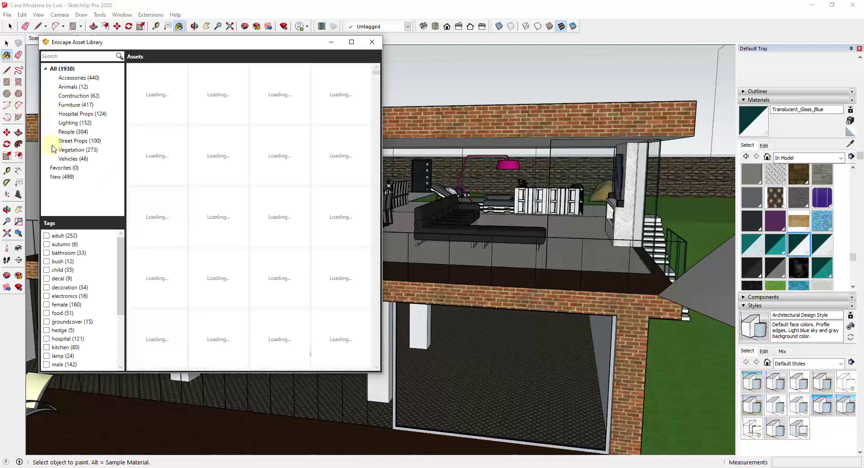
{"action": "left_click", "coordinate": [82, 116]}
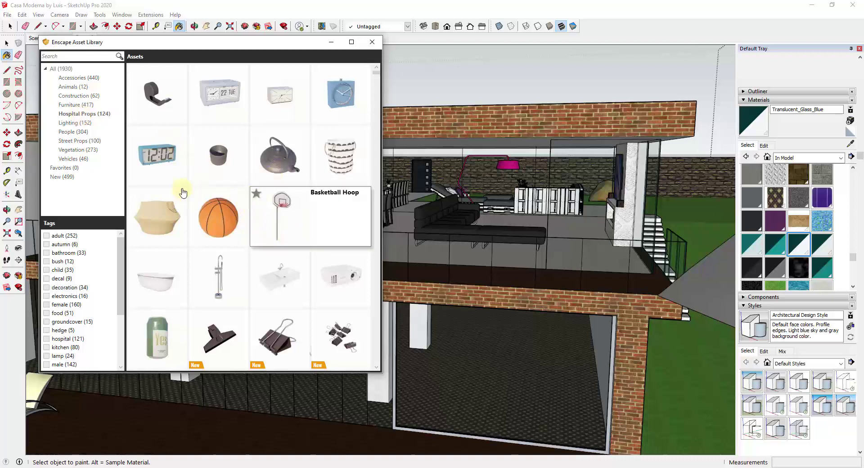
{"action": "scroll", "coordinate": [183, 289], "scroll_direction": "down", "scroll_amount": 8}
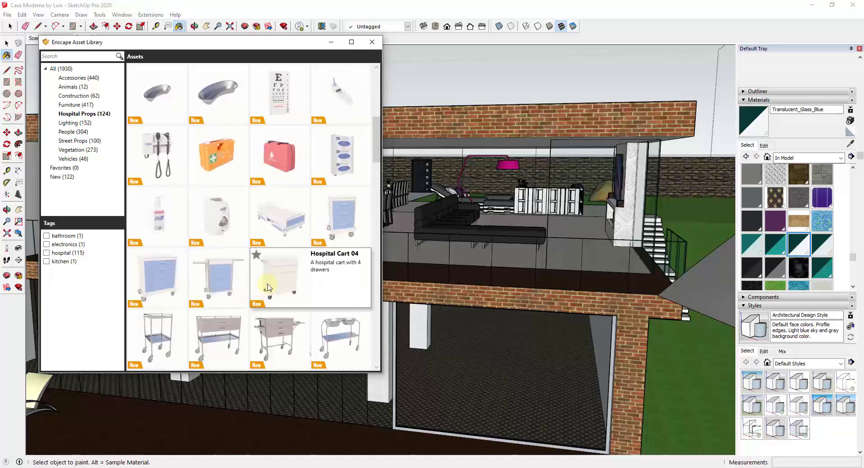
{"action": "scroll", "coordinate": [232, 290], "scroll_direction": "down", "scroll_amount": 8}
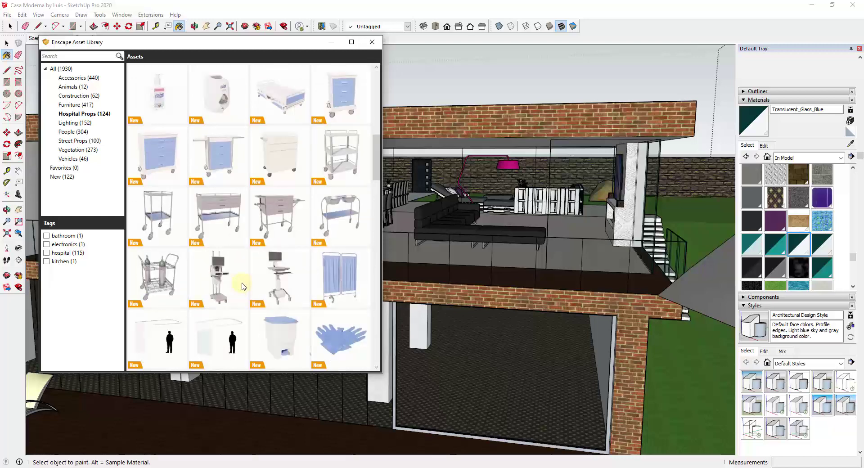
{"action": "scroll", "coordinate": [251, 266], "scroll_direction": "down", "scroll_amount": 4}
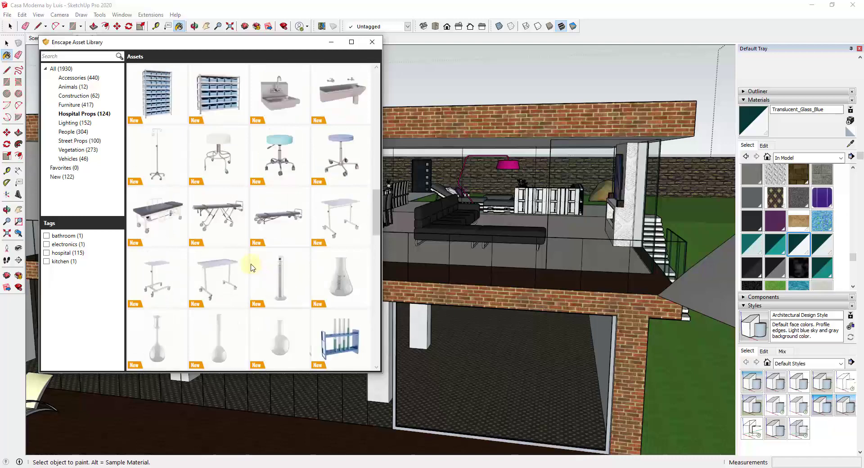
- Filter the Asset Library to the New category's 499 assets and scroll through furniture, medical props and people
{"action": "left_click", "coordinate": [62, 178]}
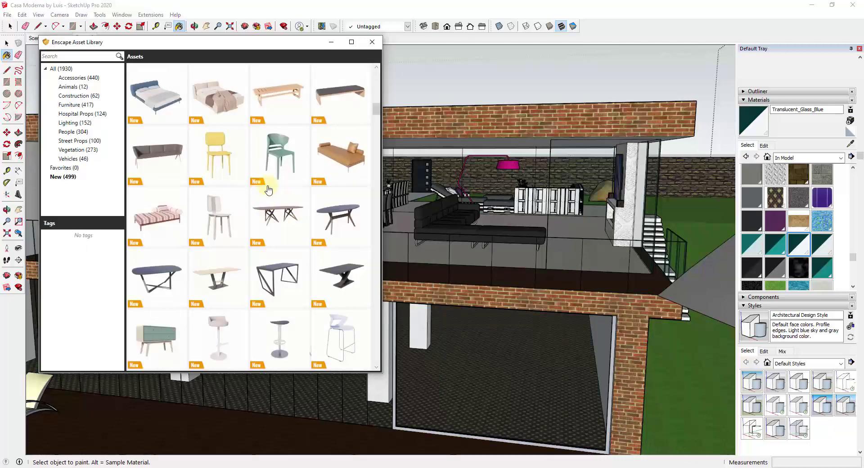
{"action": "scroll", "coordinate": [277, 159], "scroll_direction": "down", "scroll_amount": 10}
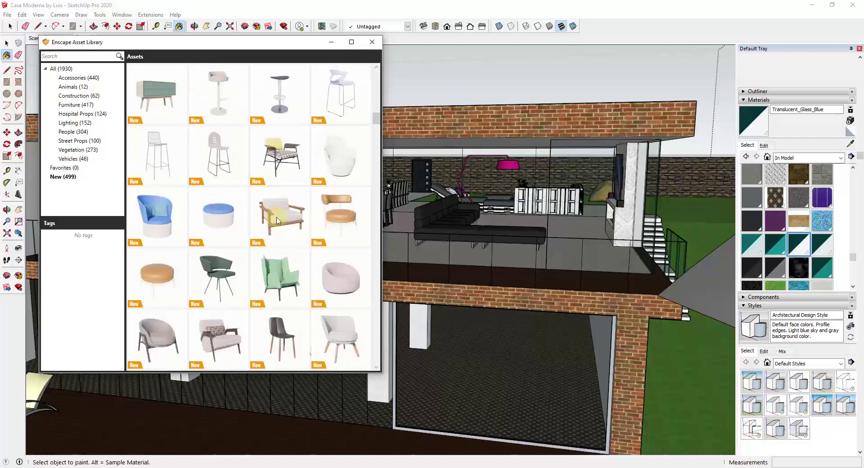
{"action": "scroll", "coordinate": [285, 219], "scroll_direction": "down", "scroll_amount": 8}
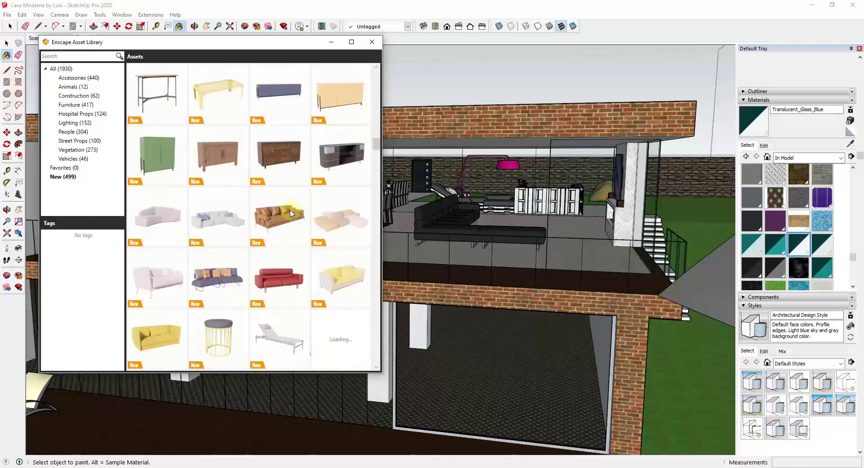
{"action": "scroll", "coordinate": [225, 225], "scroll_direction": "down", "scroll_amount": 6}
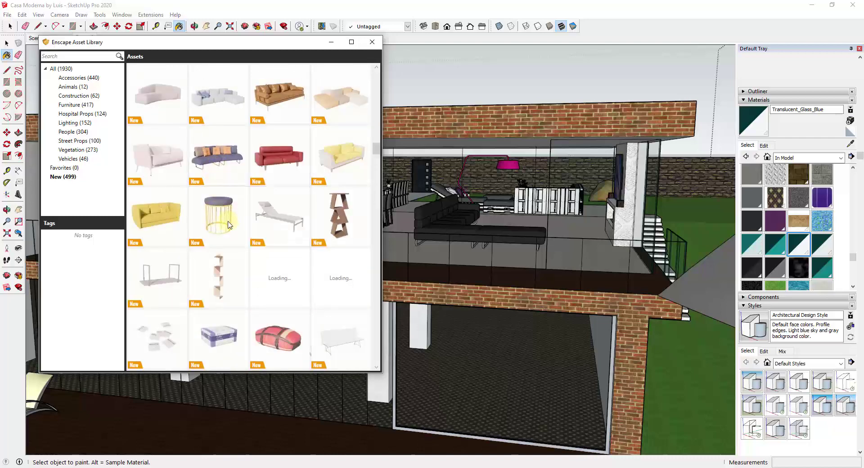
{"action": "scroll", "coordinate": [235, 232], "scroll_direction": "down", "scroll_amount": 8}
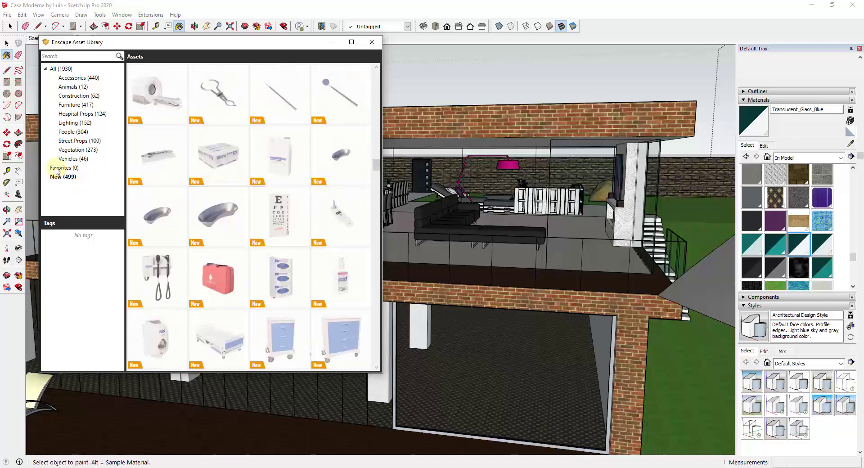
{"action": "scroll", "coordinate": [237, 216], "scroll_direction": "down", "scroll_amount": 10}
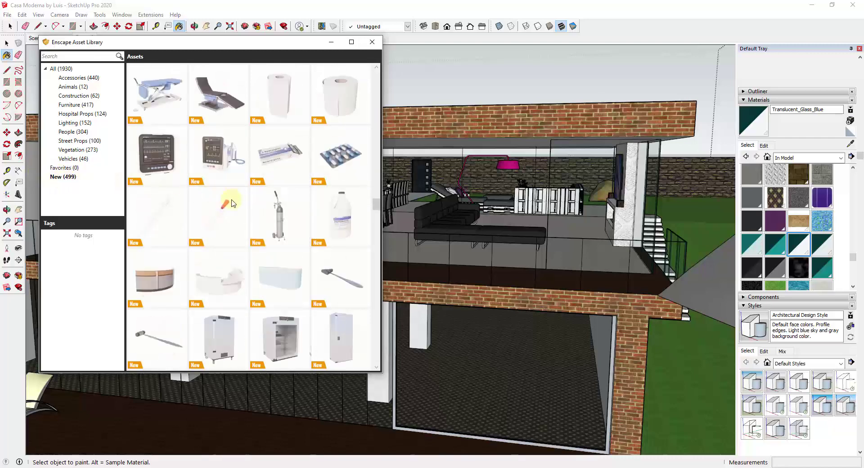
{"action": "scroll", "coordinate": [234, 203], "scroll_direction": "down", "scroll_amount": 5}
{"action": "scroll", "coordinate": [234, 203], "scroll_direction": "down", "scroll_amount": 5}
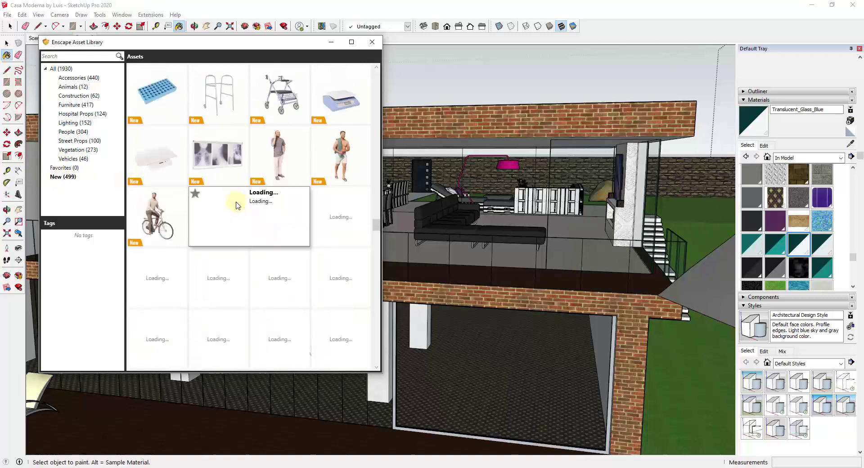